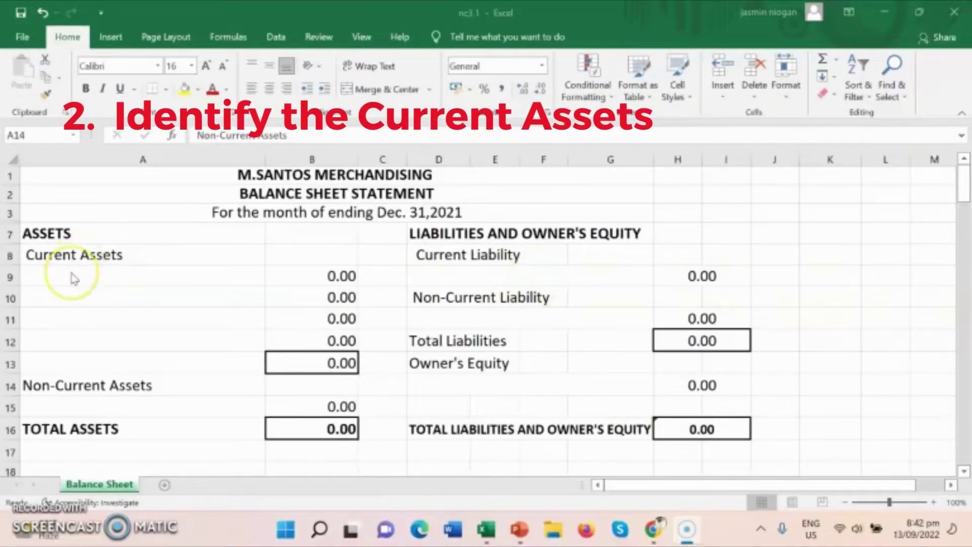
# List Cash, Accountd Receivables, Merchandise Inventory and Supplies (expense) with amounts in A9:B12, including 2,500 supplies.
pyautogui.click(72, 275)
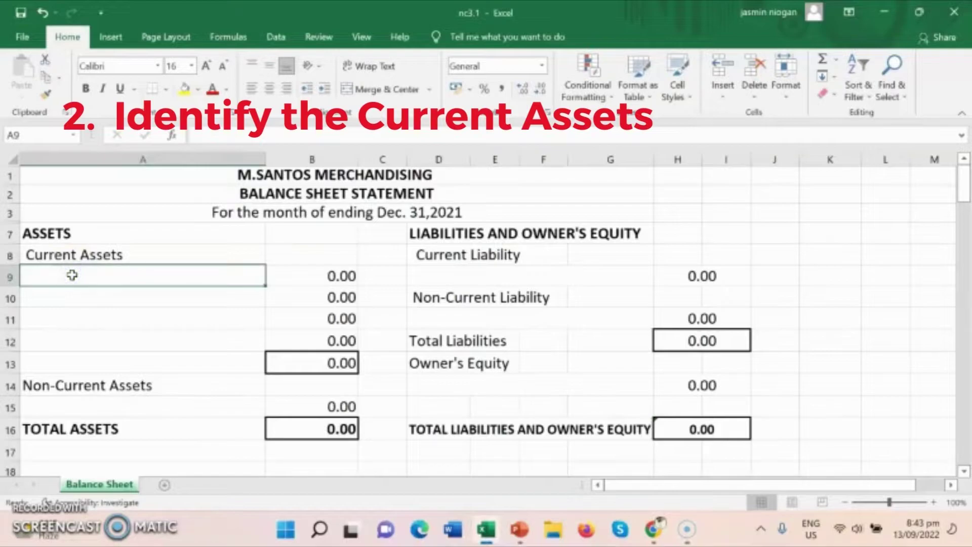
pyautogui.write('Cash')
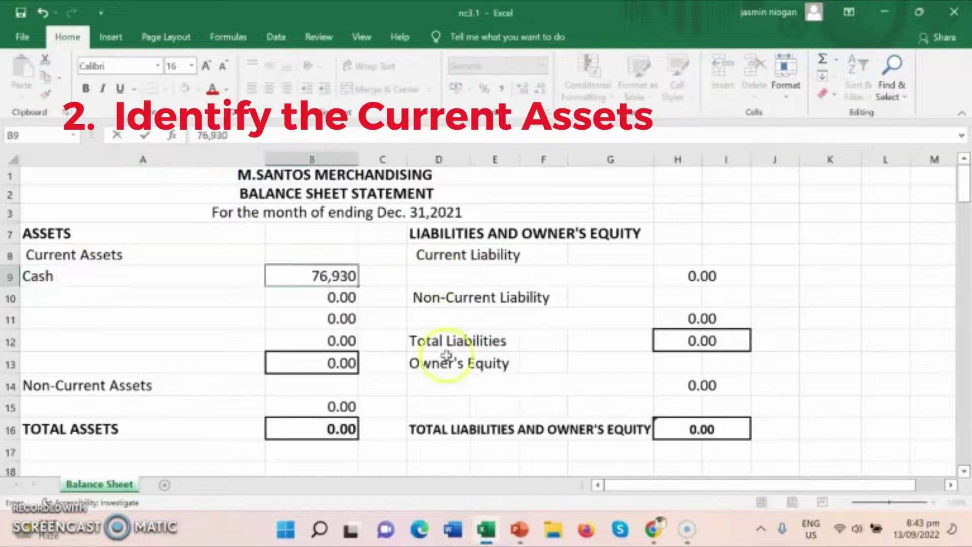
pyautogui.click(136, 299)
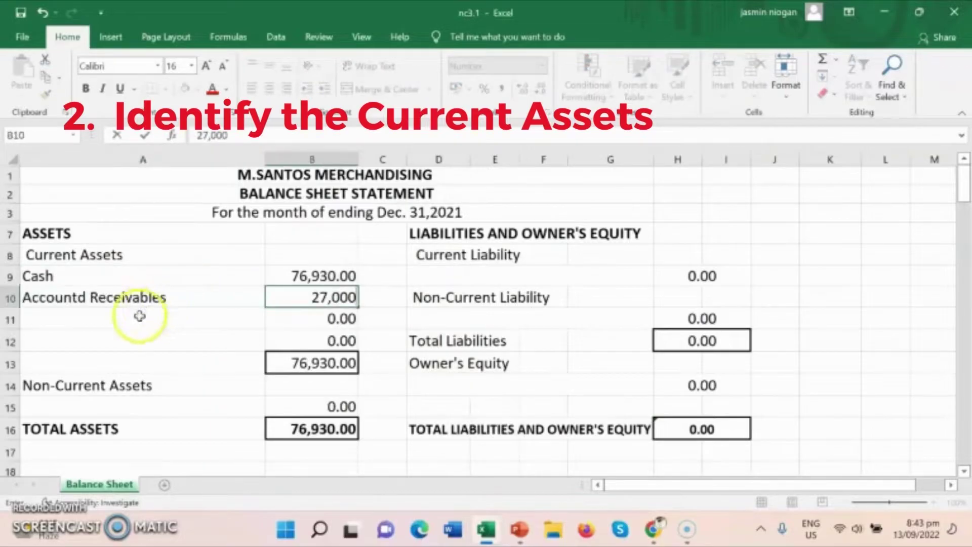
pyautogui.click(139, 315)
pyautogui.write('Merchandise Inventory')
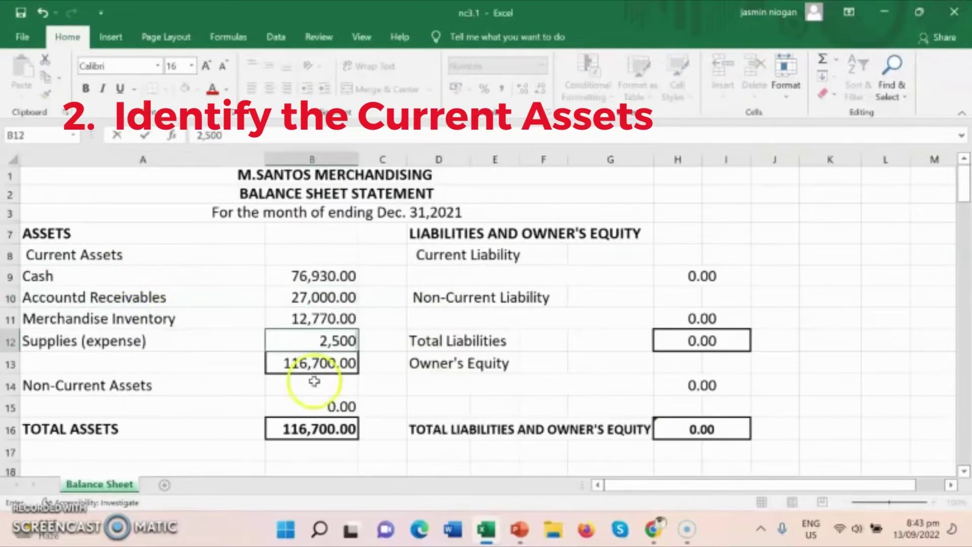
pyautogui.click(315, 380)
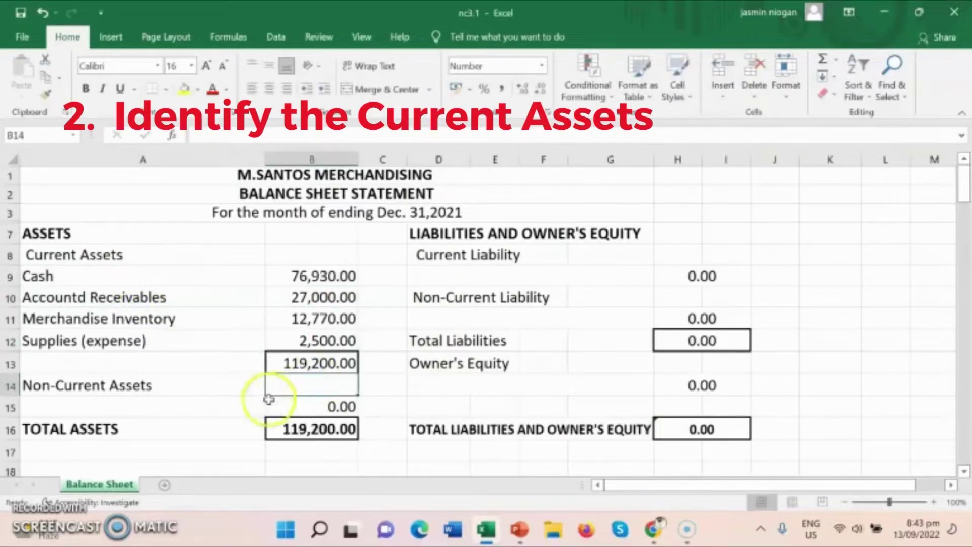
pyautogui.click(67, 408)
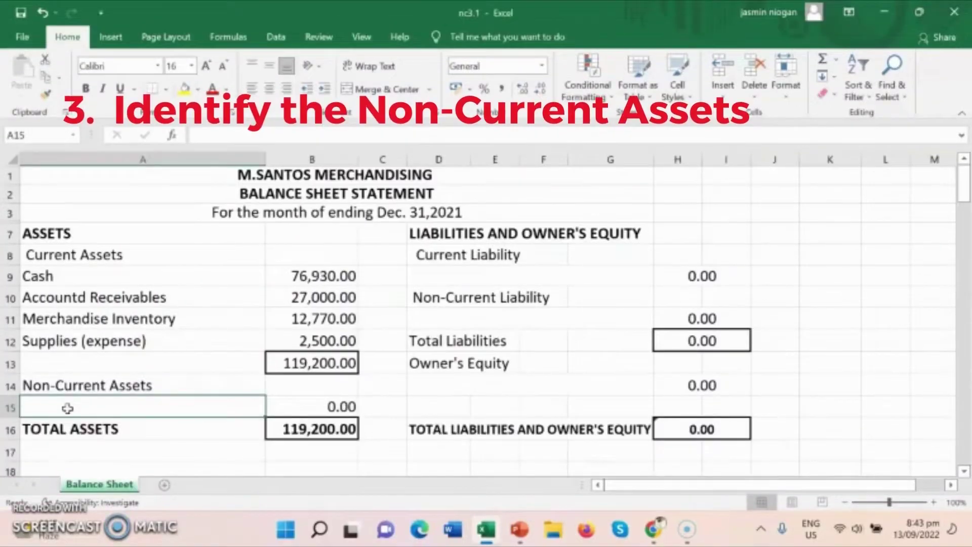
# Enter Equipment with an amount of 8,000 in row 15 as the non-current asset.
pyautogui.write('Eq')
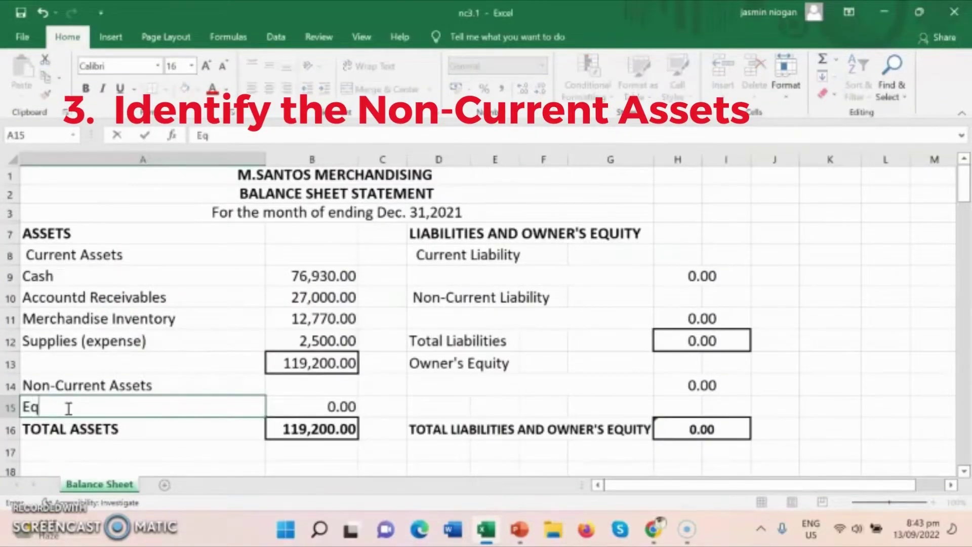
pyautogui.write('uipment')
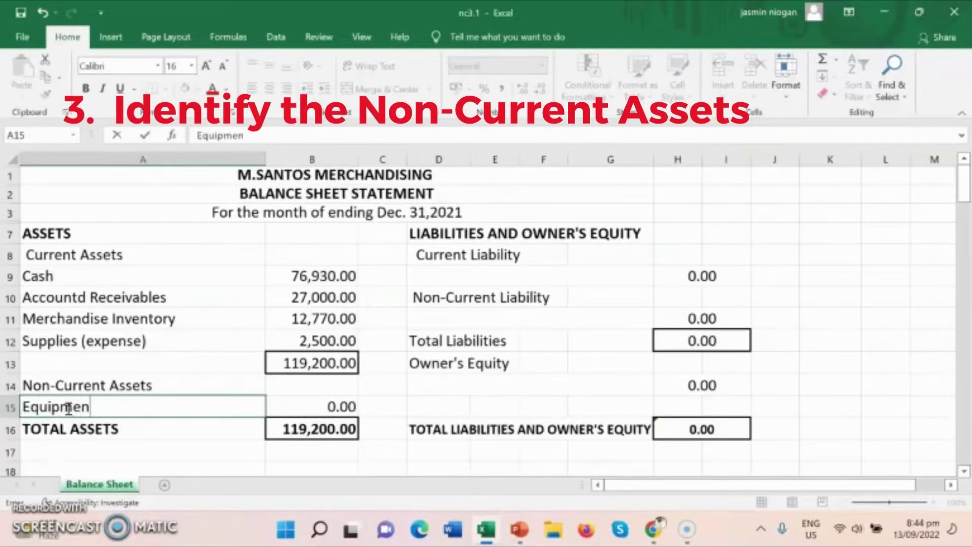
pyautogui.press('Tab')
pyautogui.write('8,000')
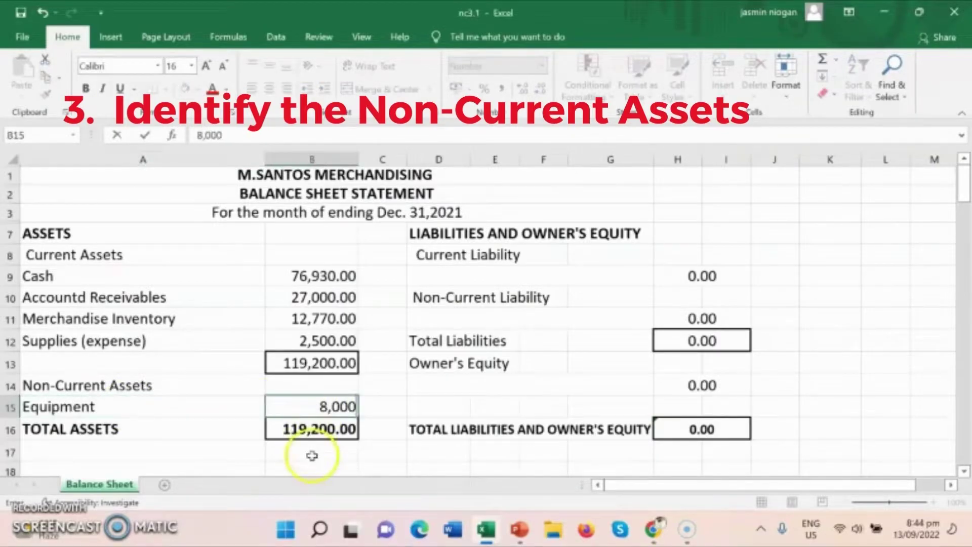
pyautogui.click(311, 454)
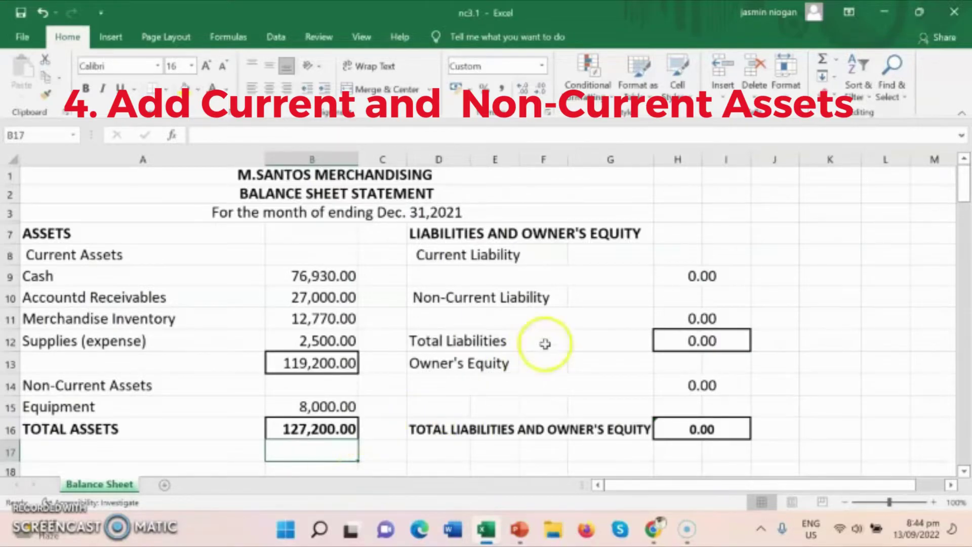
# Add Accounts Payable with 7,000 in D9 and H9 as the current liability.
pyautogui.click(464, 278)
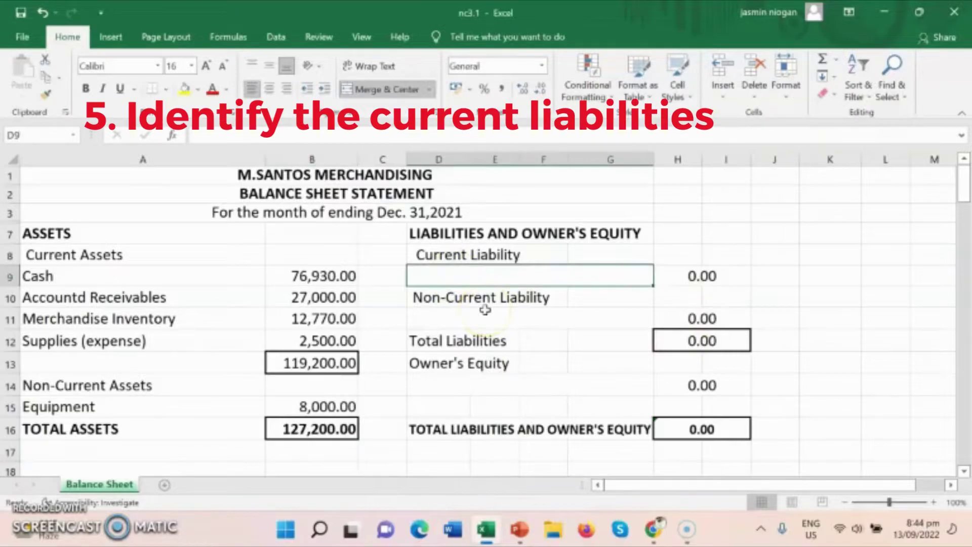
pyautogui.write('Acco')
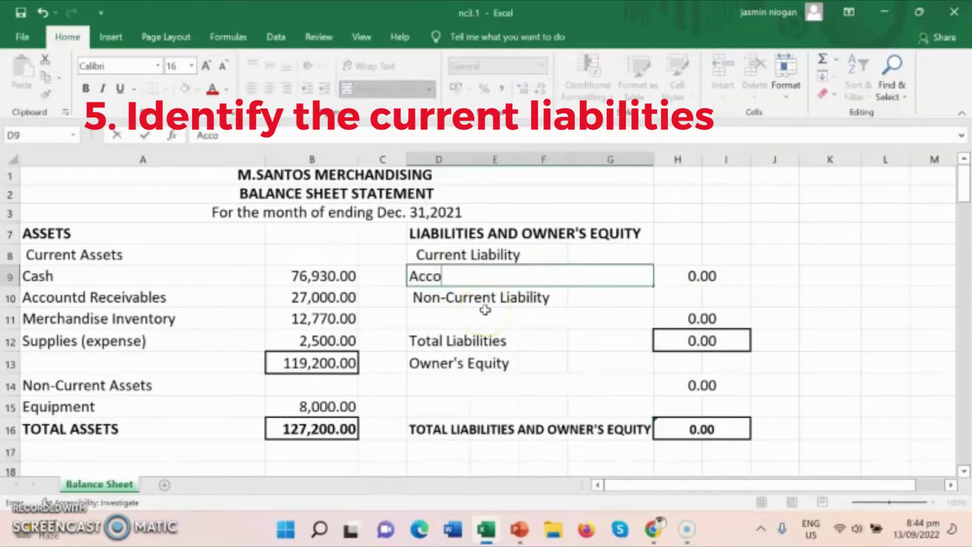
pyautogui.write('unts Pa')
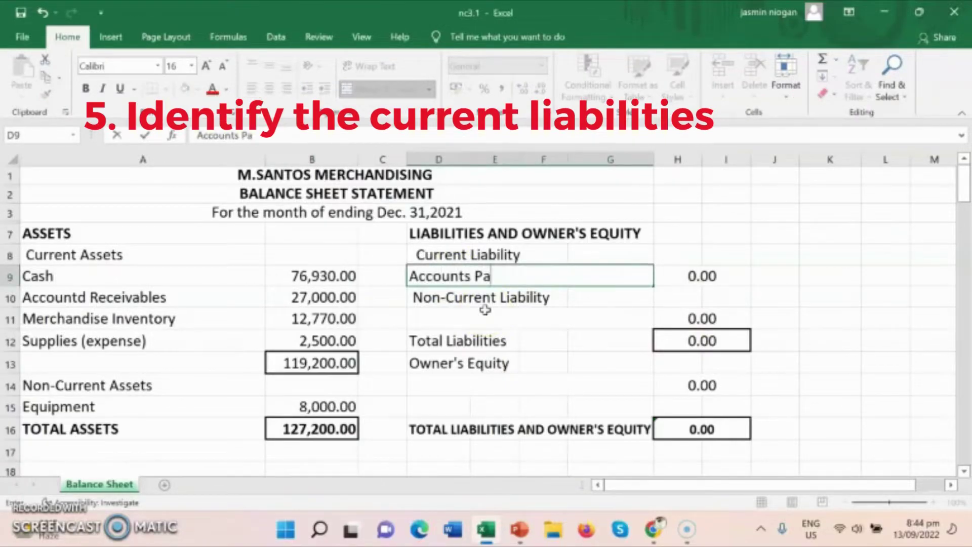
pyautogui.write('yable')
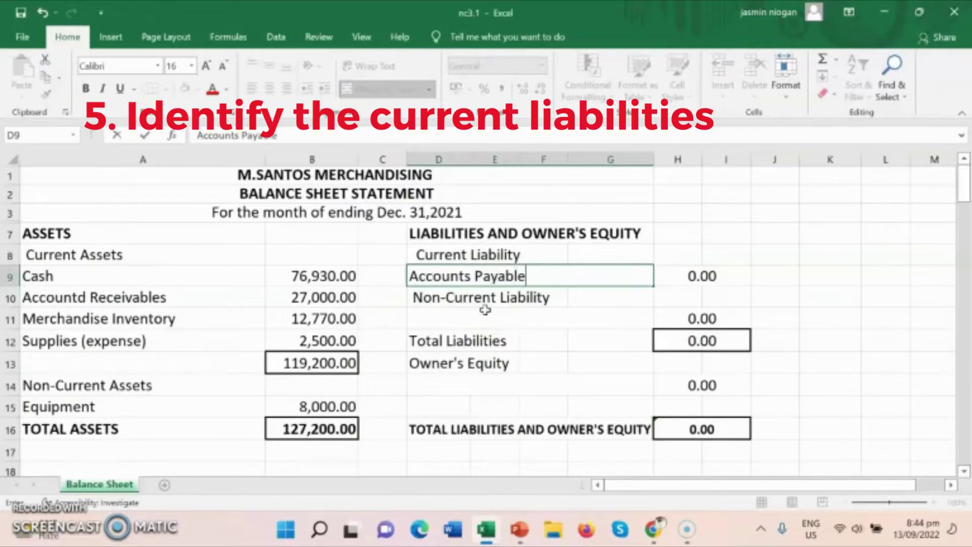
pyautogui.press('Tab')
pyautogui.write('7,000')
pyautogui.click(601, 314)
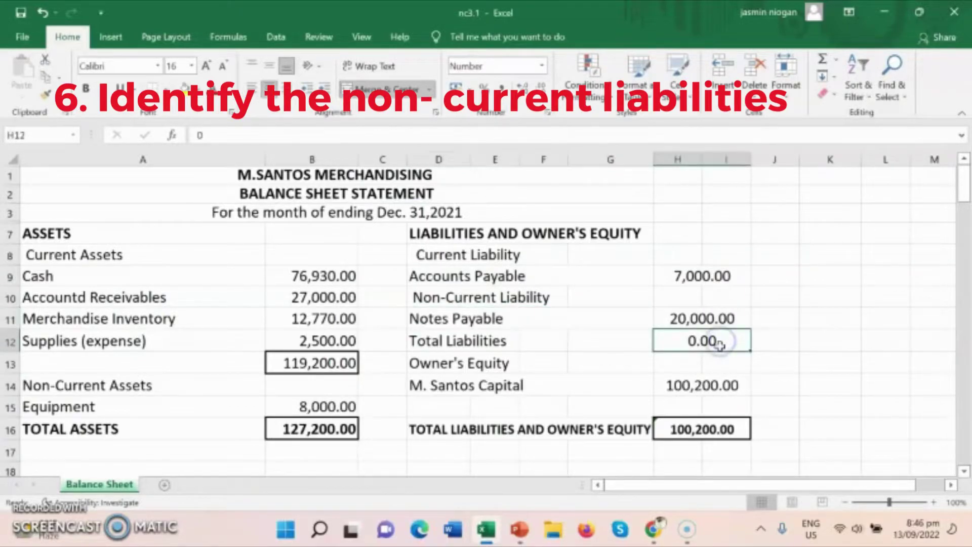
# Fill in the Notes Payable amount and enter 27,000.00 as Total Liabilities.
pyautogui.write('27,')
pyautogui.write('000')
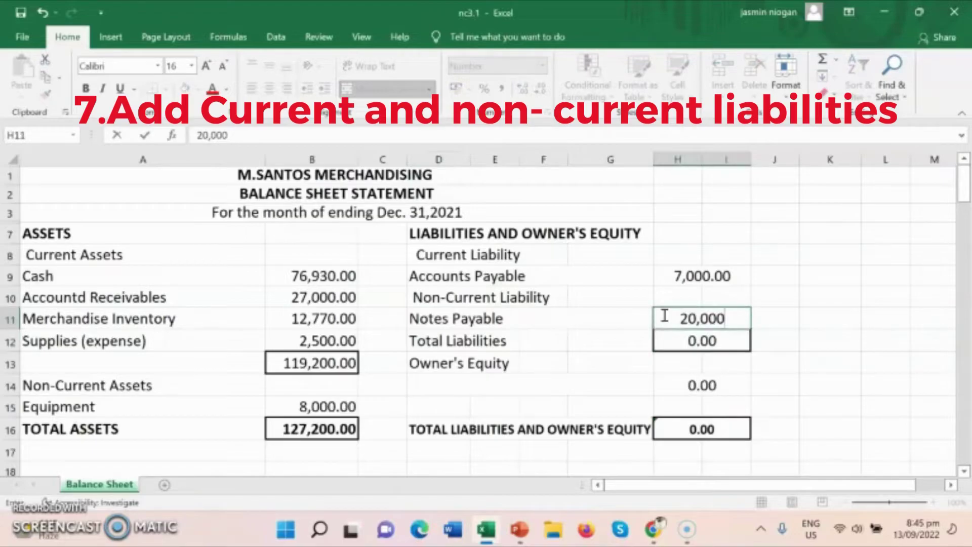
pyautogui.click(689, 341)
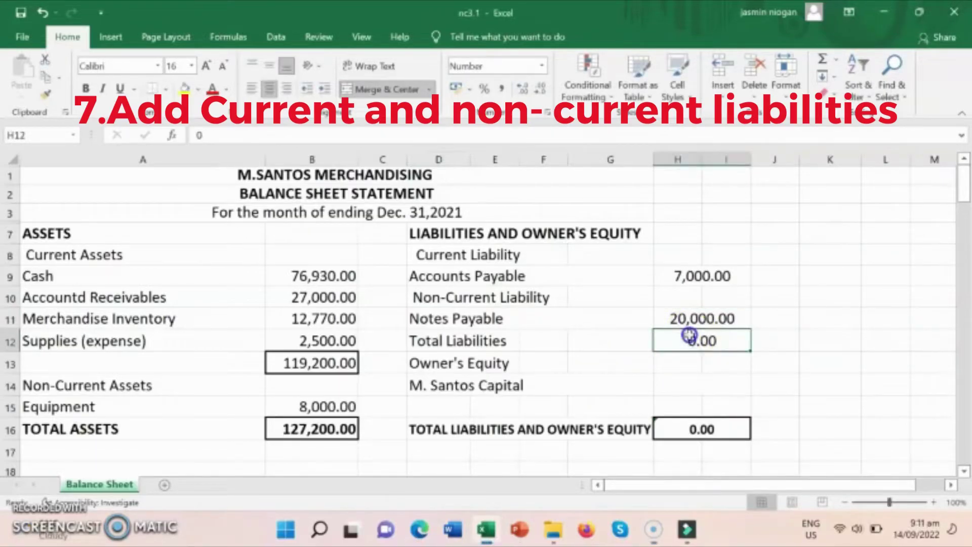
pyautogui.write('27,000')
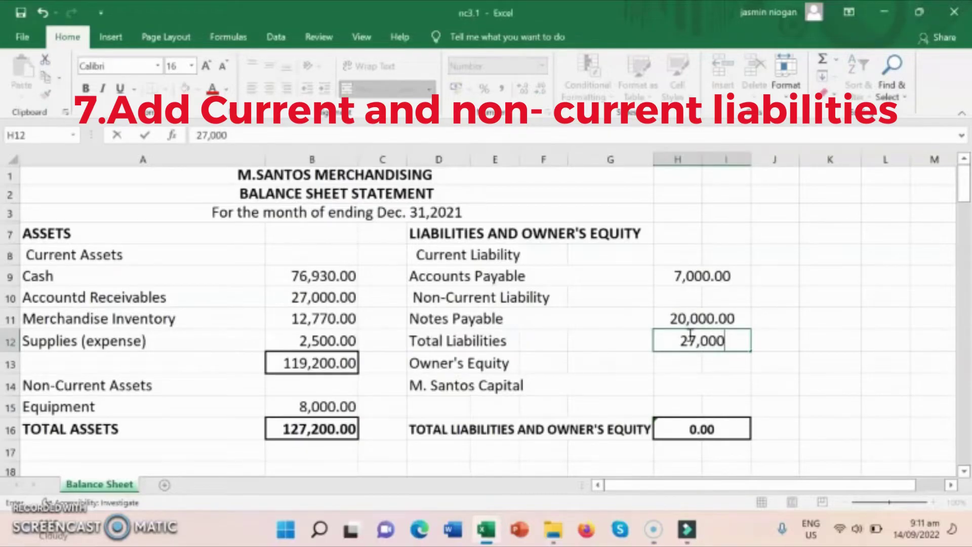
pyautogui.write('.00')
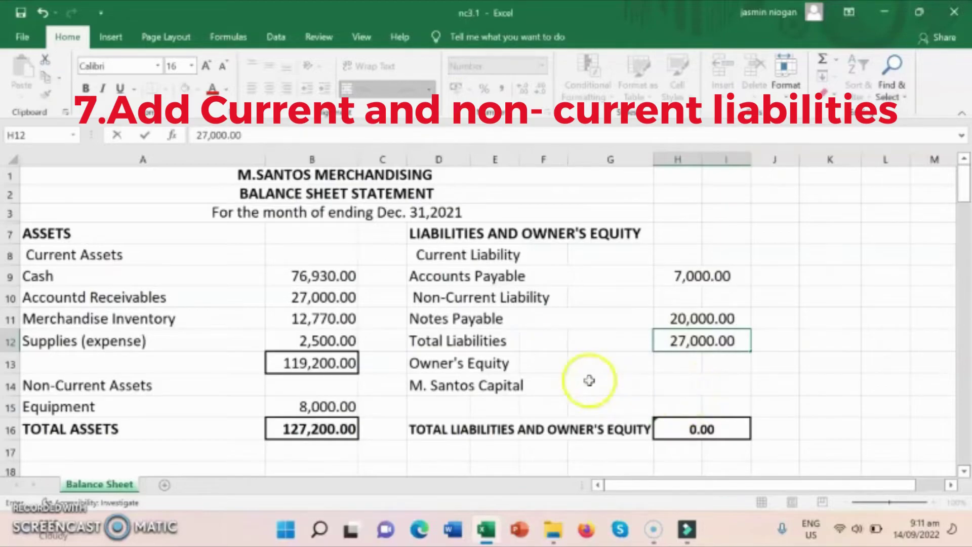
pyautogui.click(508, 386)
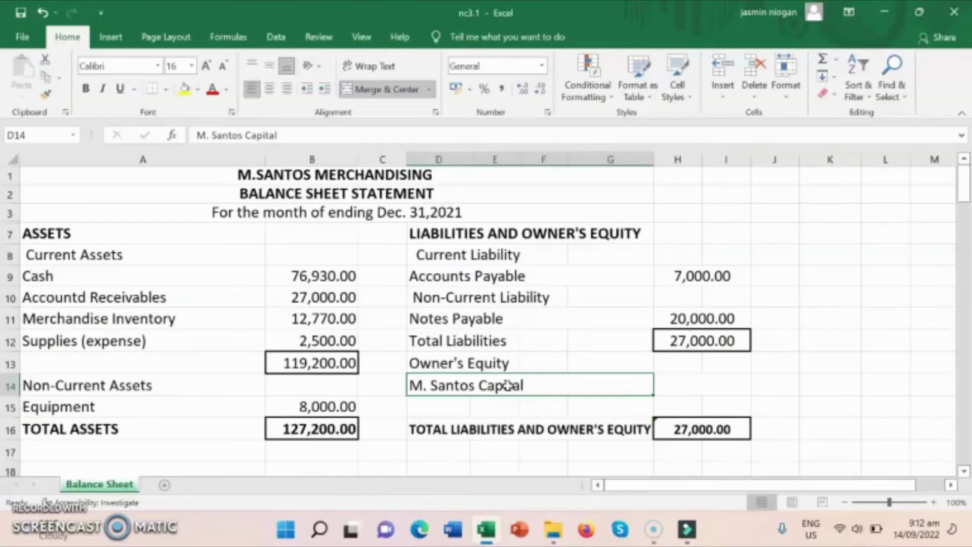
# Enter 100,200 as the owner's capital amount in H14.
pyautogui.click(694, 390)
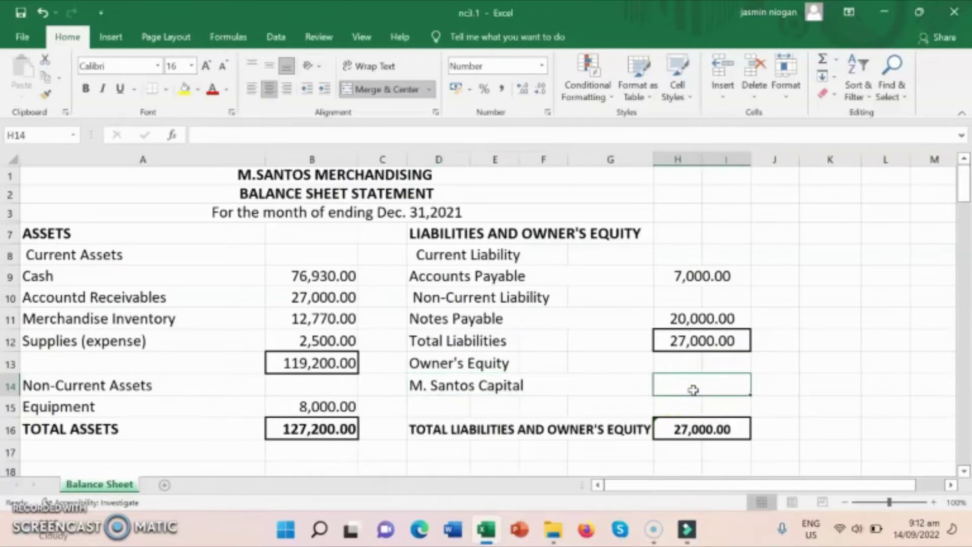
pyautogui.write('1')
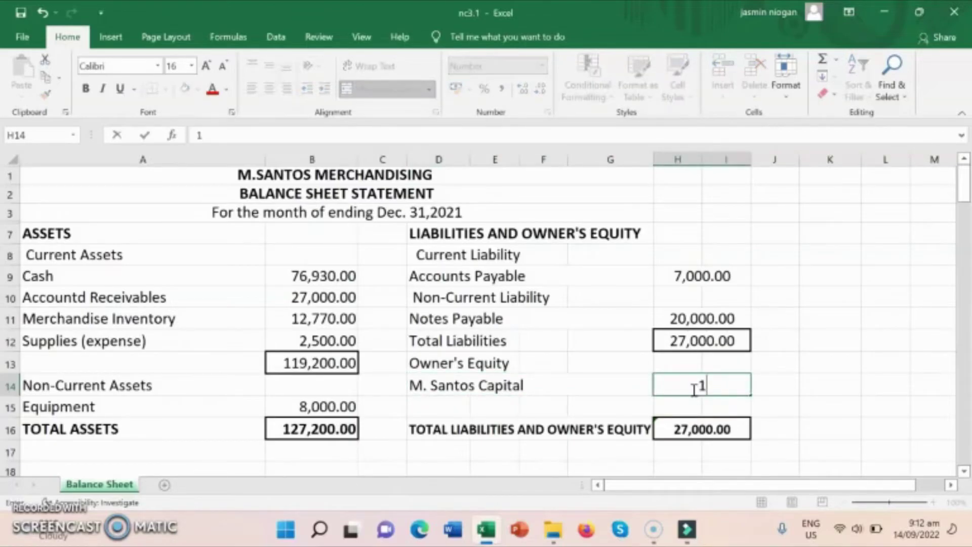
pyautogui.write('00,200')
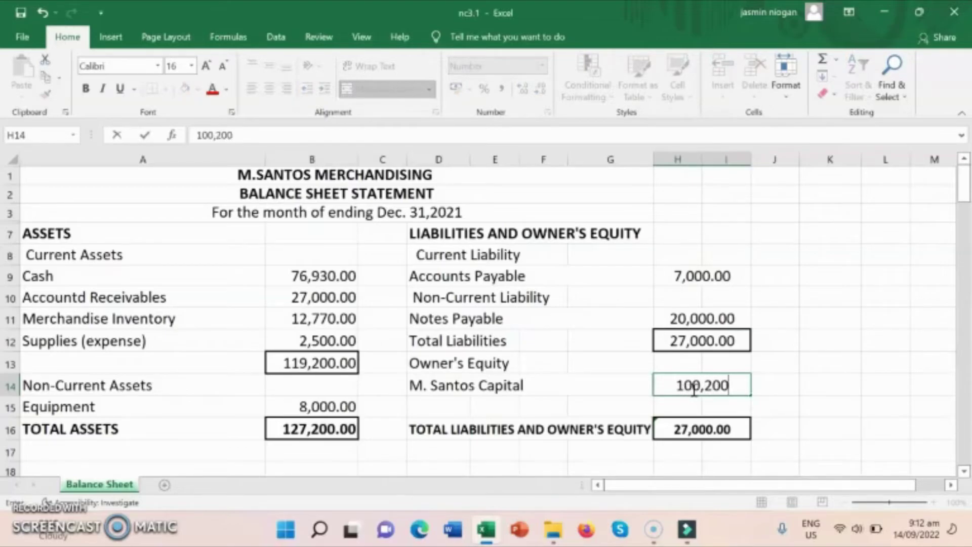
pyautogui.moveTo(693, 387); pyautogui.dragTo(717, 487)
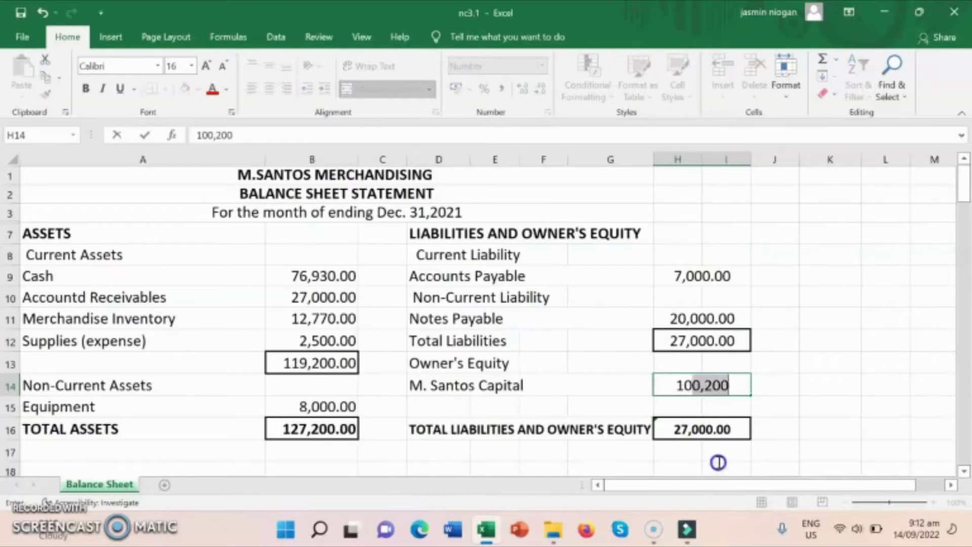
pyautogui.click(718, 463)
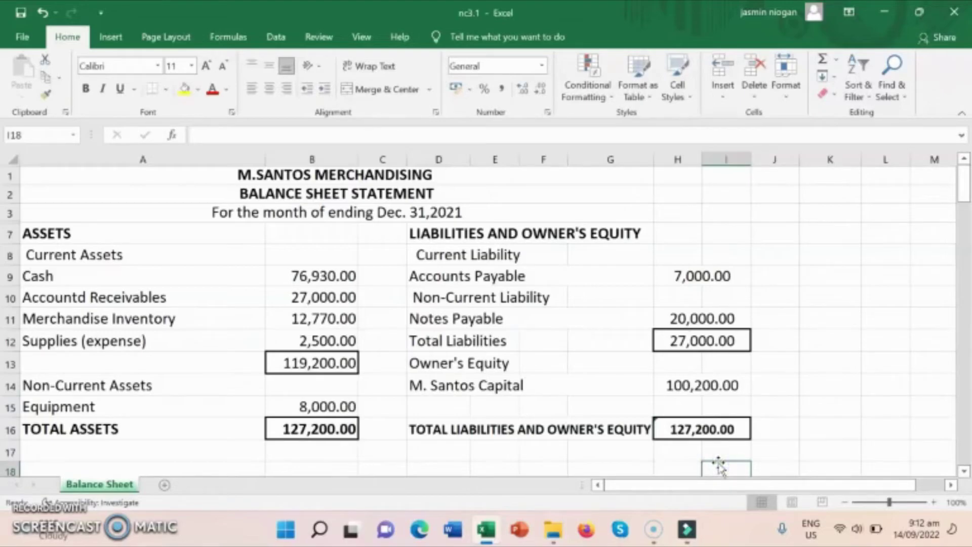